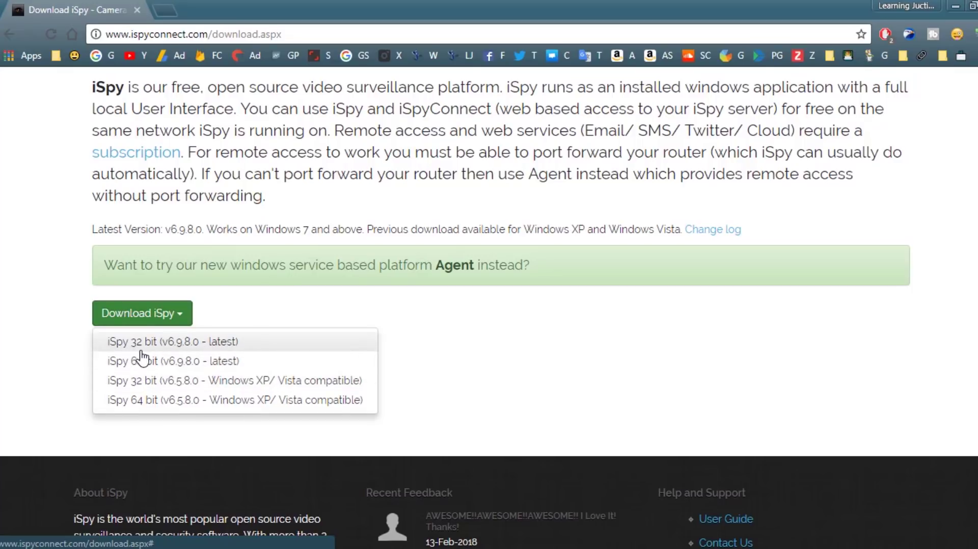
{"action": "left_click", "coordinate": [202, 343]}
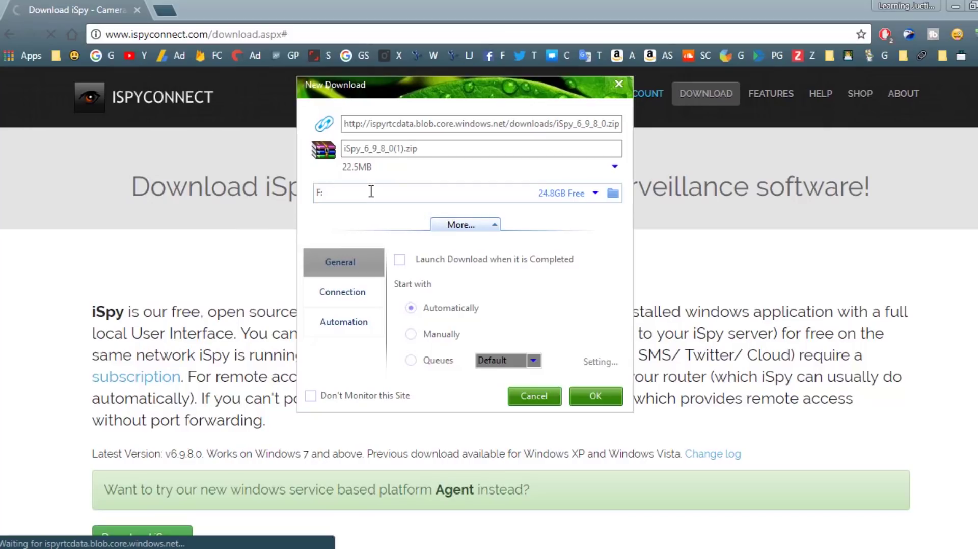
{"action": "left_click_drag", "start_coordinate": [411, 100], "coordinate": [372, 101]}
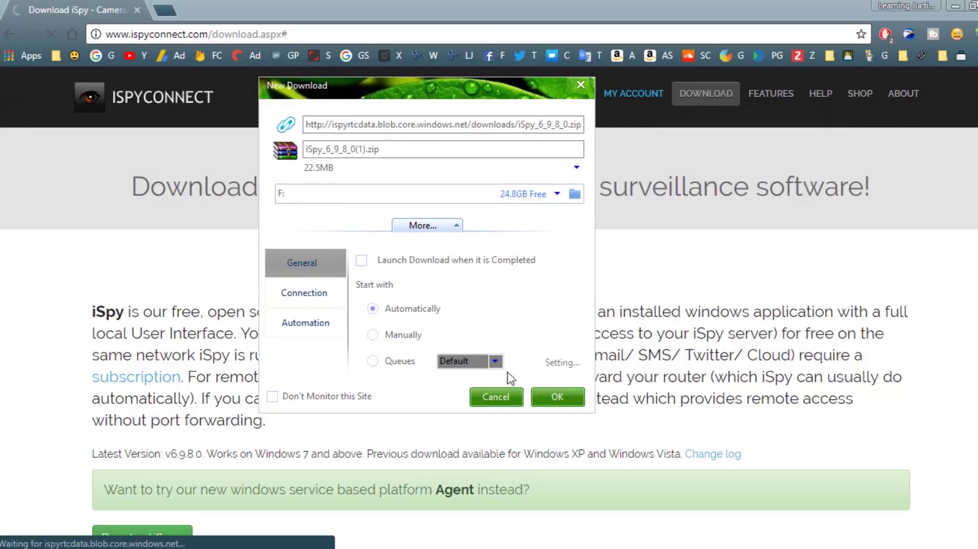
{"action": "left_click", "coordinate": [496, 396]}
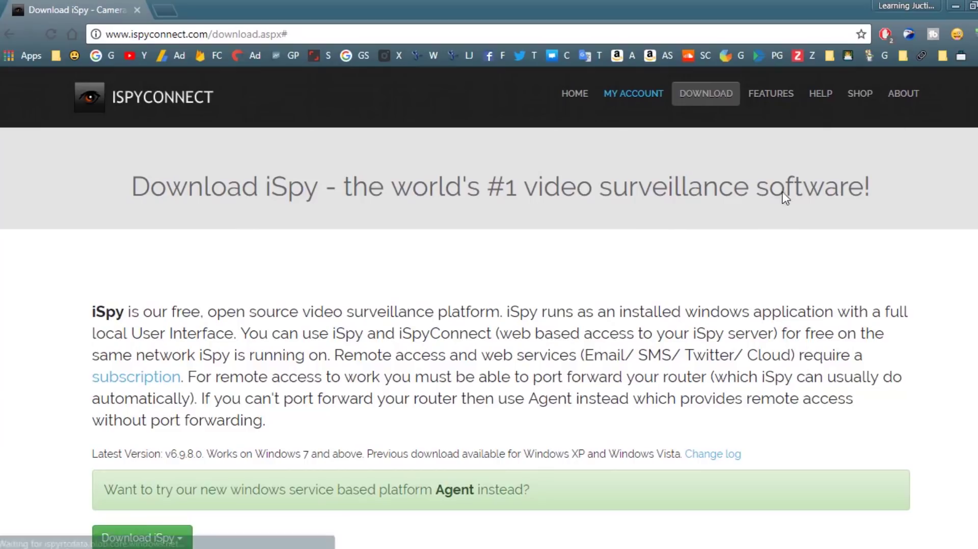
Switch to File Explorer and extract iSpy_6_9_8_0.zip on the Ent. (F:) drive into its own folder.
{"action": "left_click", "coordinate": [955, 6]}
{"action": "key", "text": "super+e"}
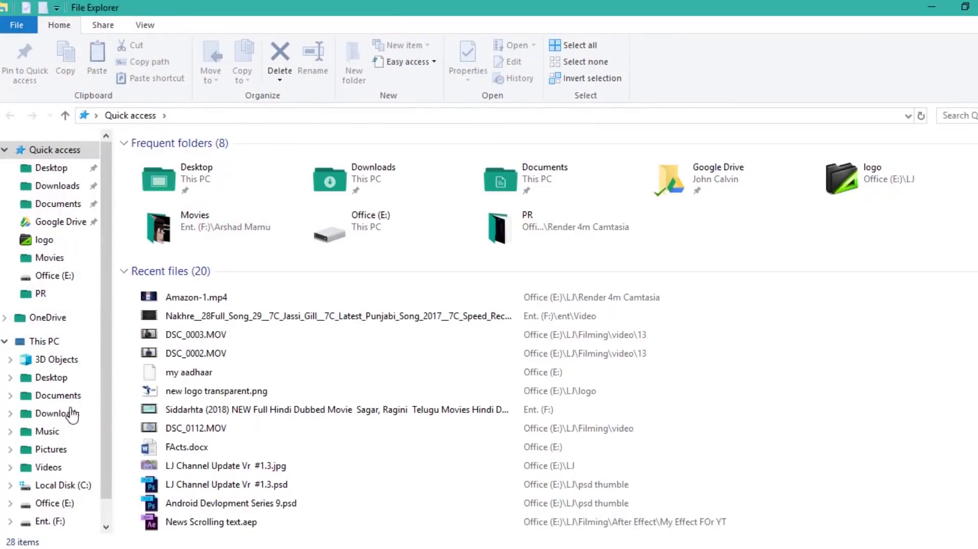
{"action": "left_click", "coordinate": [43, 521]}
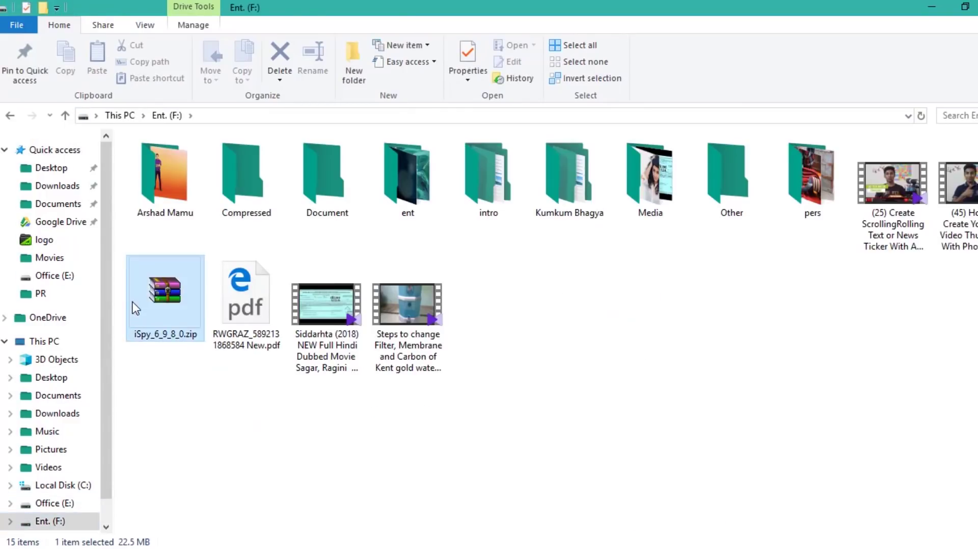
{"action": "right_click", "coordinate": [134, 300]}
{"action": "left_click", "coordinate": [198, 279]}
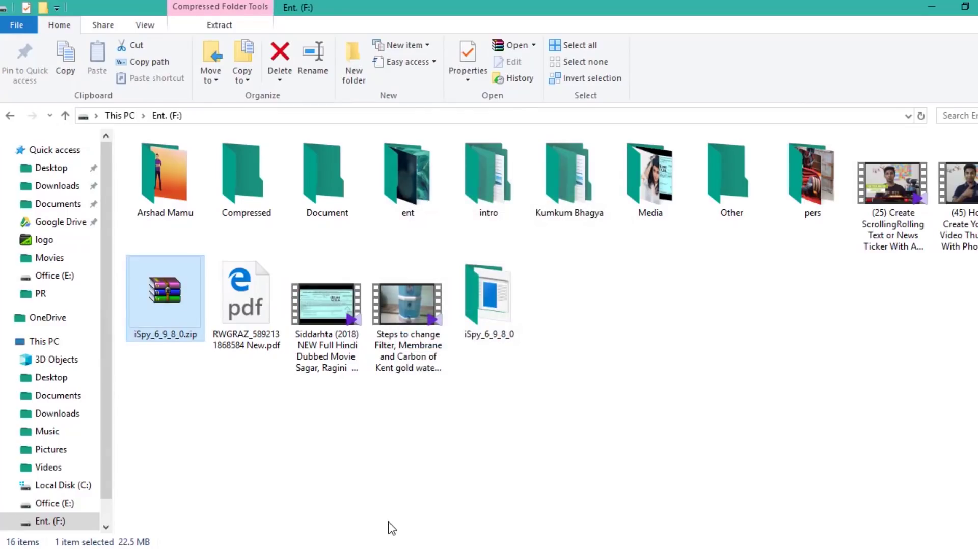
Install iSpy with iSpySetup.exe from the extracted iSpy_6_9_8_0 folder, agreeing to the license terms, and launch it.
{"action": "double_click", "coordinate": [488, 298]}
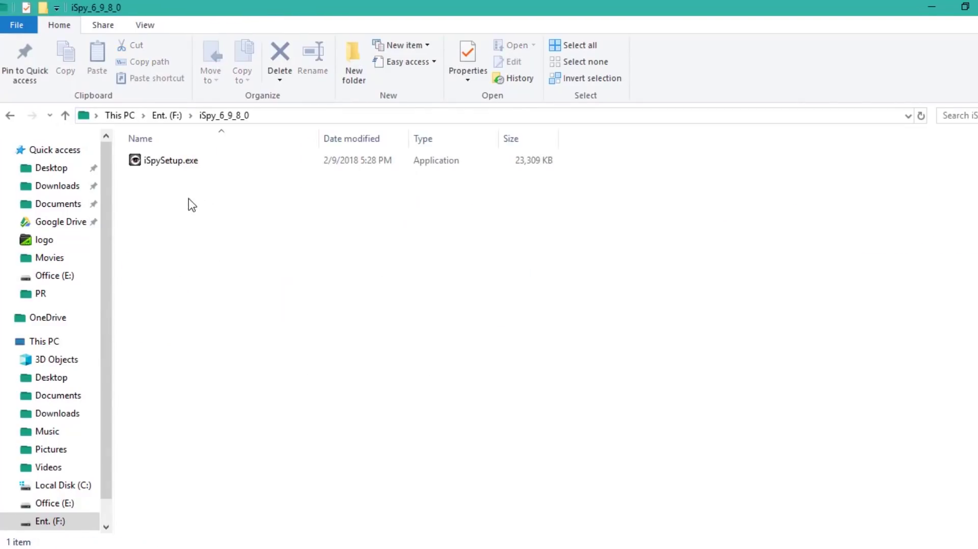
{"action": "left_click", "coordinate": [160, 162]}
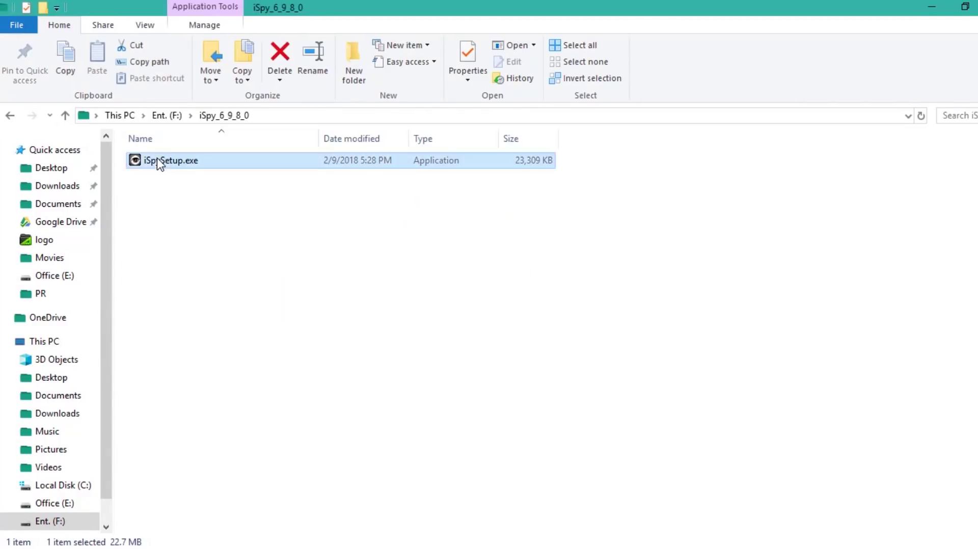
{"action": "double_click", "coordinate": [186, 165]}
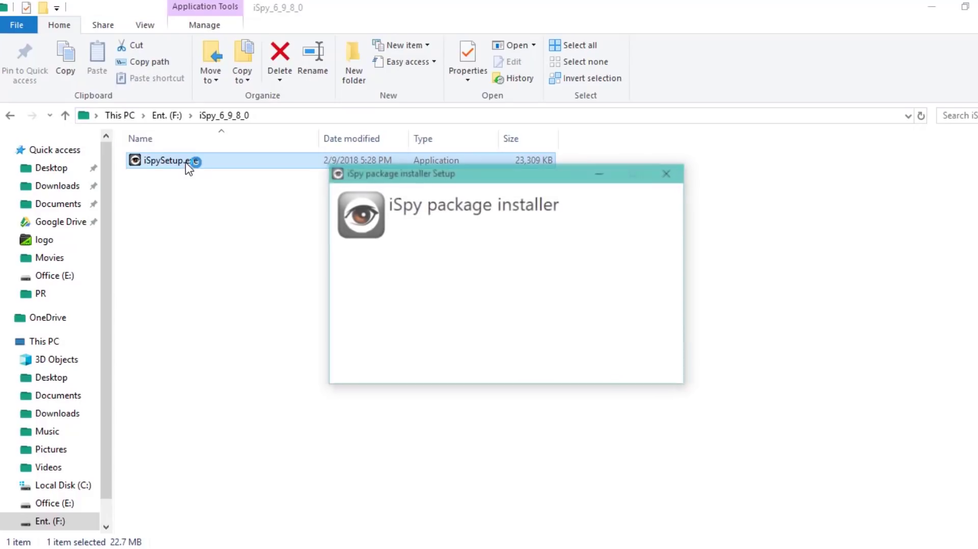
{"action": "left_click", "coordinate": [487, 348]}
{"action": "left_click", "coordinate": [585, 368]}
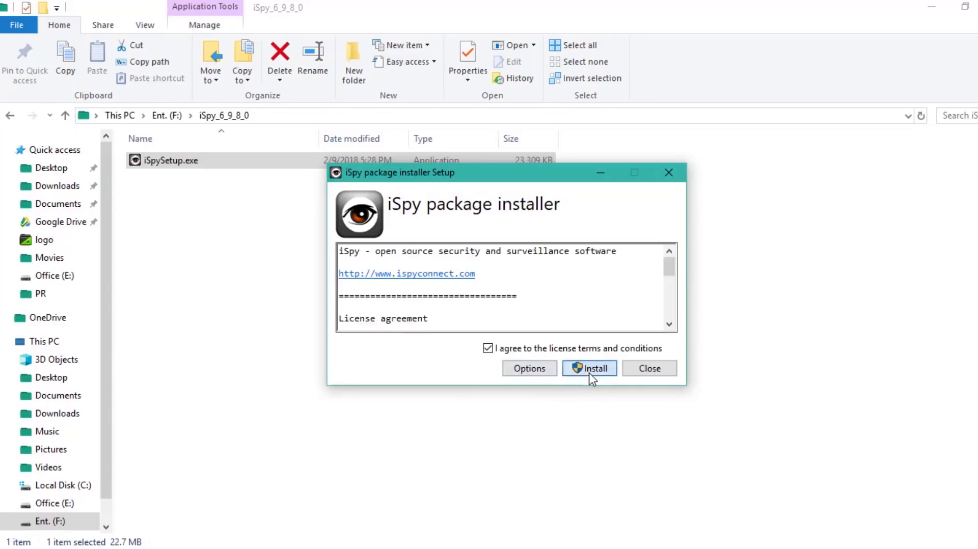
{"action": "left_click", "coordinate": [588, 369]}
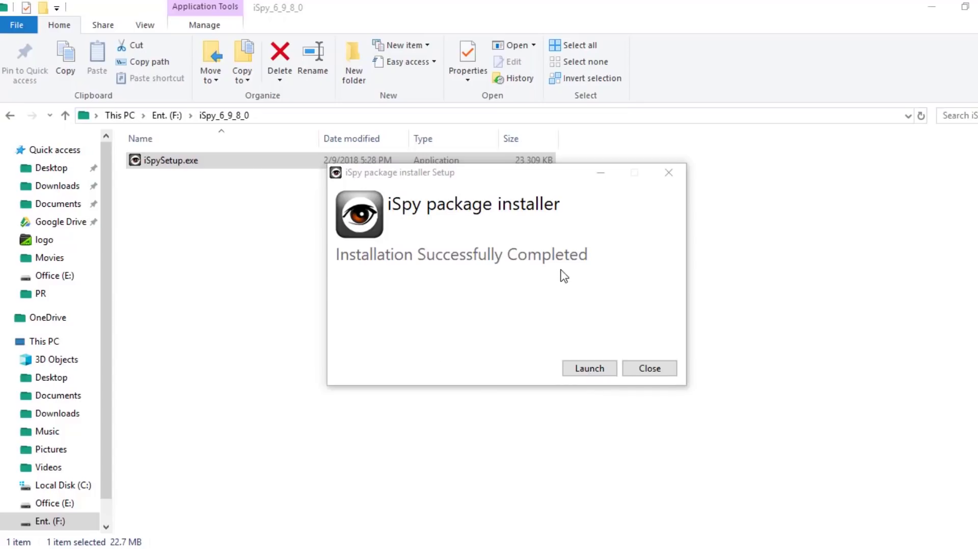
{"action": "left_click", "coordinate": [586, 370]}
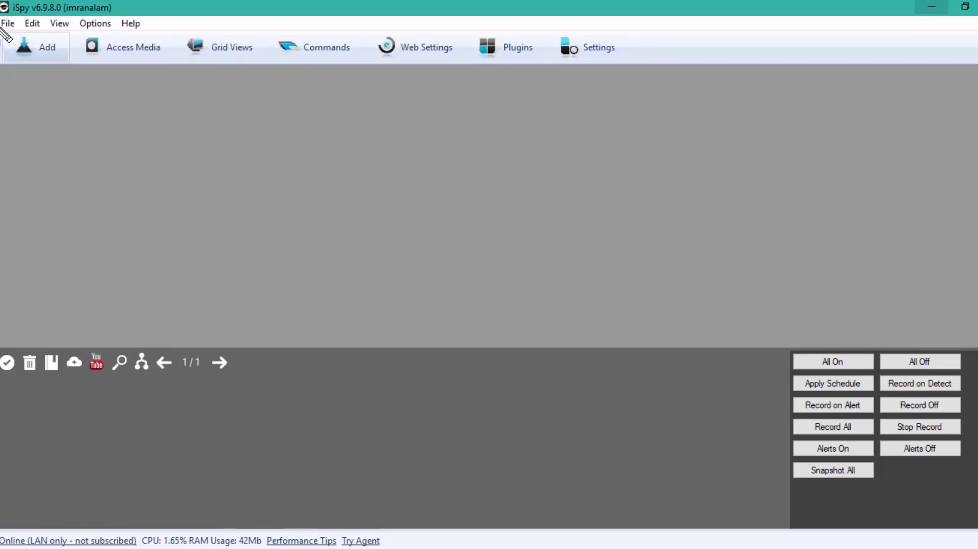
{"action": "left_click_drag", "start_coordinate": [2, 29], "coordinate": [72, 73]}
{"action": "key", "text": "Escape"}
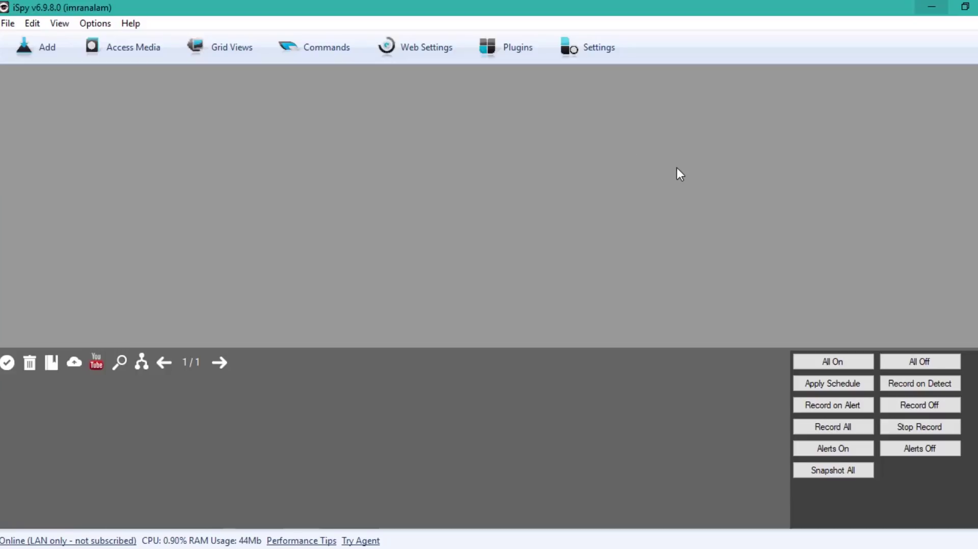
Add a local camera that uses the Logitech HD Pro Webcam as its video device.
{"action": "left_click", "coordinate": [29, 48]}
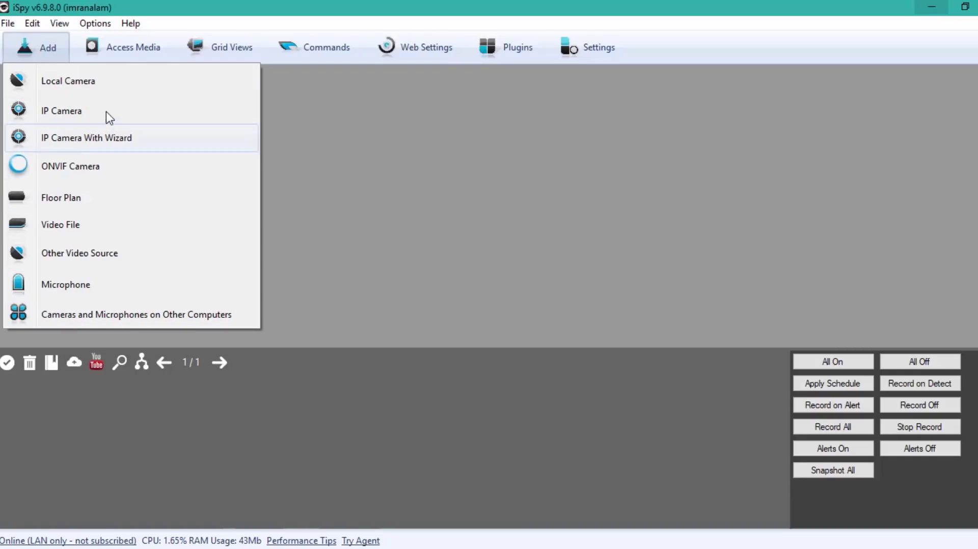
{"action": "left_click", "coordinate": [100, 85]}
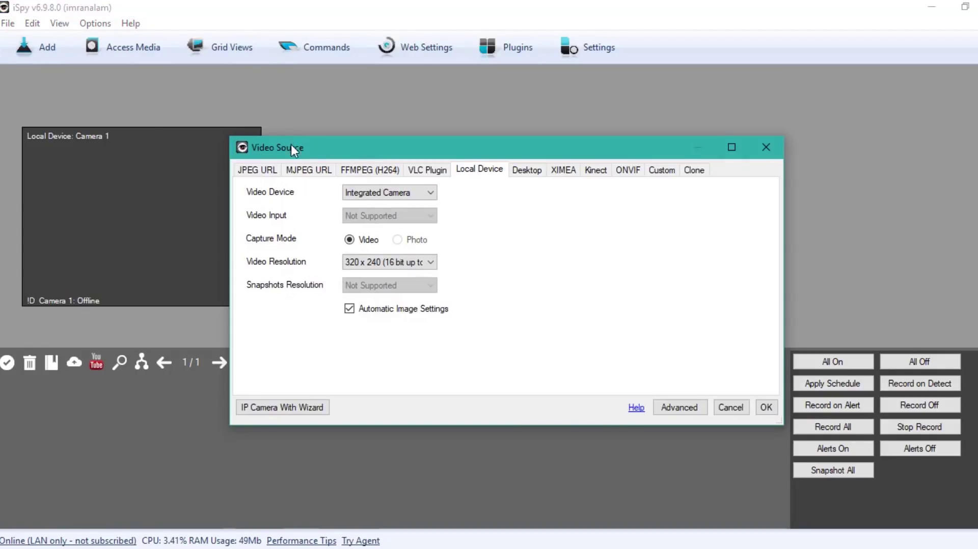
{"action": "left_click_drag", "start_coordinate": [292, 145], "coordinate": [305, 92]}
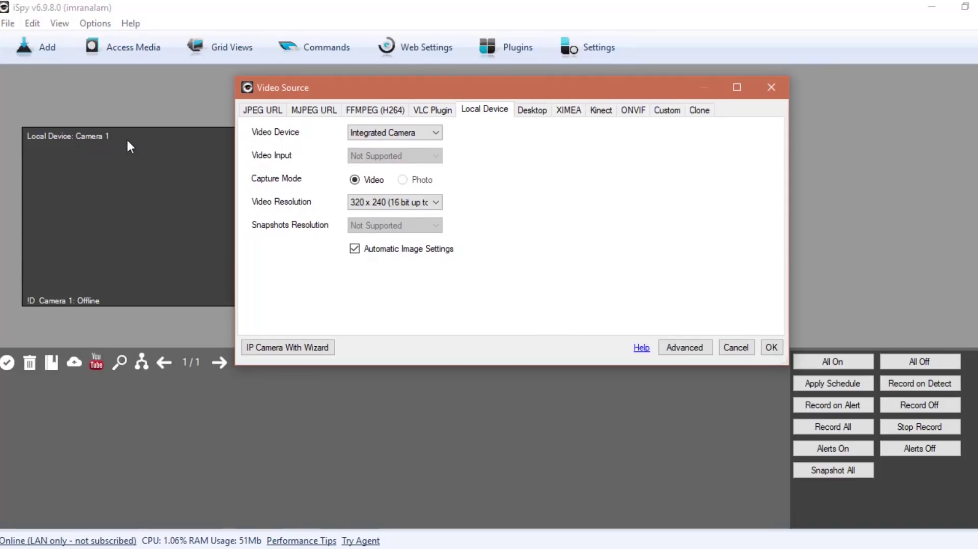
{"action": "left_click", "coordinate": [375, 134]}
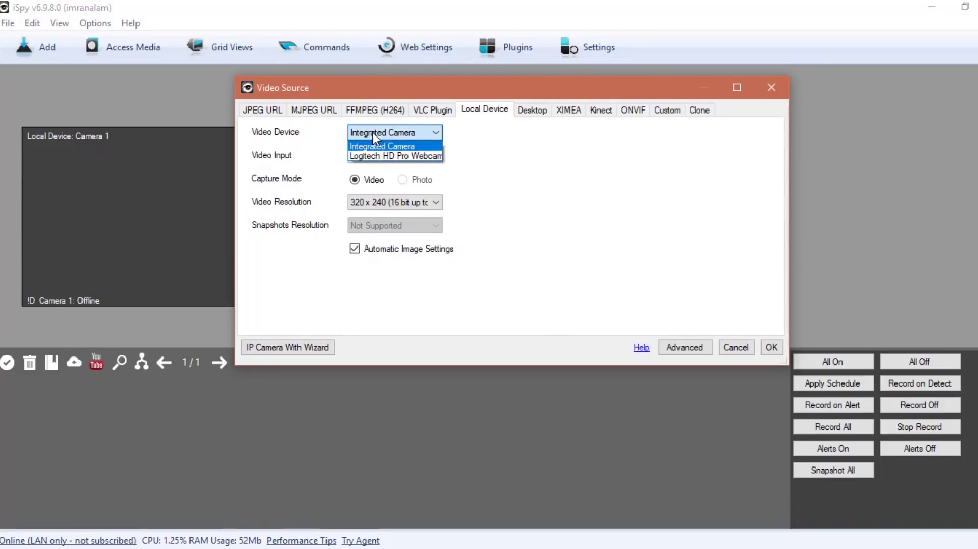
{"action": "left_click", "coordinate": [394, 156]}
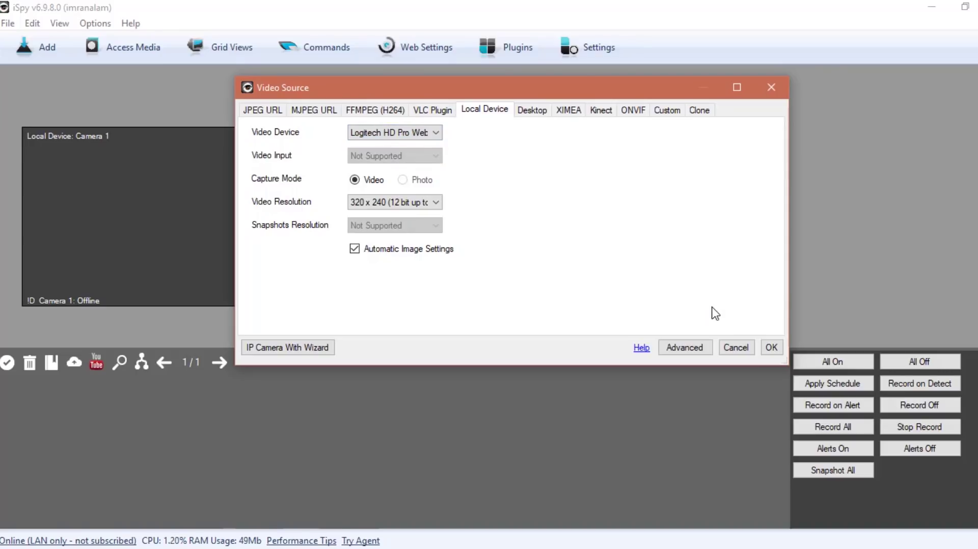
{"action": "left_click", "coordinate": [770, 348]}
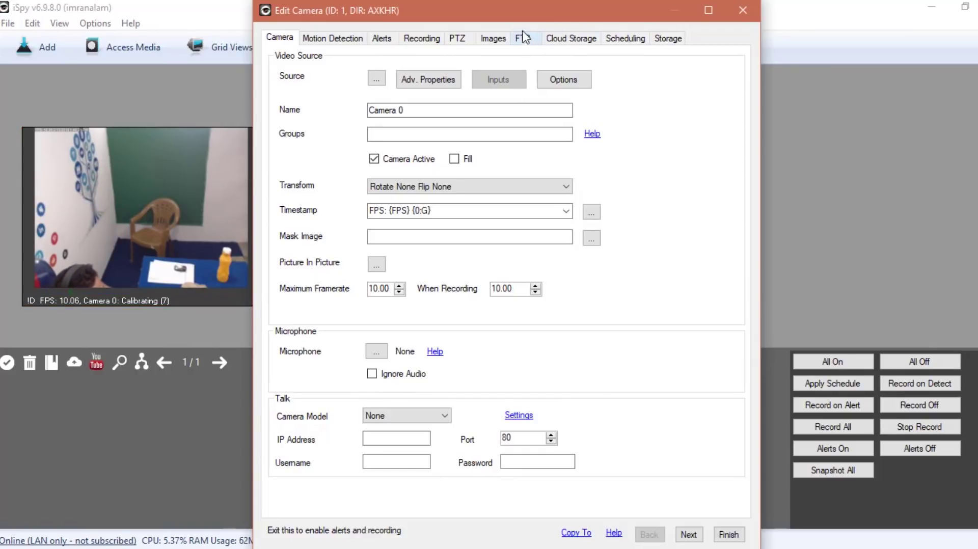
Name the new camera Cam1.
{"action": "left_click_drag", "start_coordinate": [516, 13], "coordinate": [497, 13]}
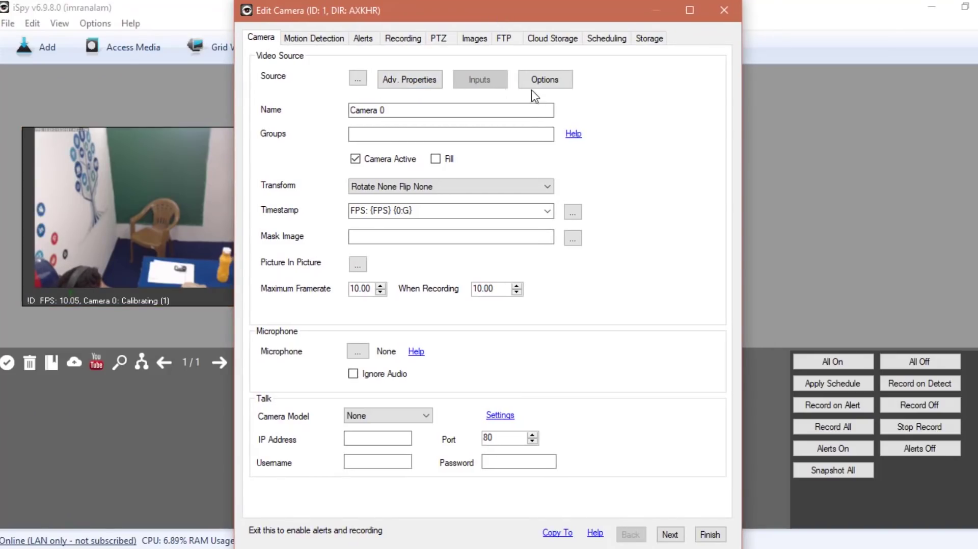
{"action": "left_click_drag", "start_coordinate": [395, 111], "coordinate": [35, 114]}
{"action": "type", "text": "Cam1"}
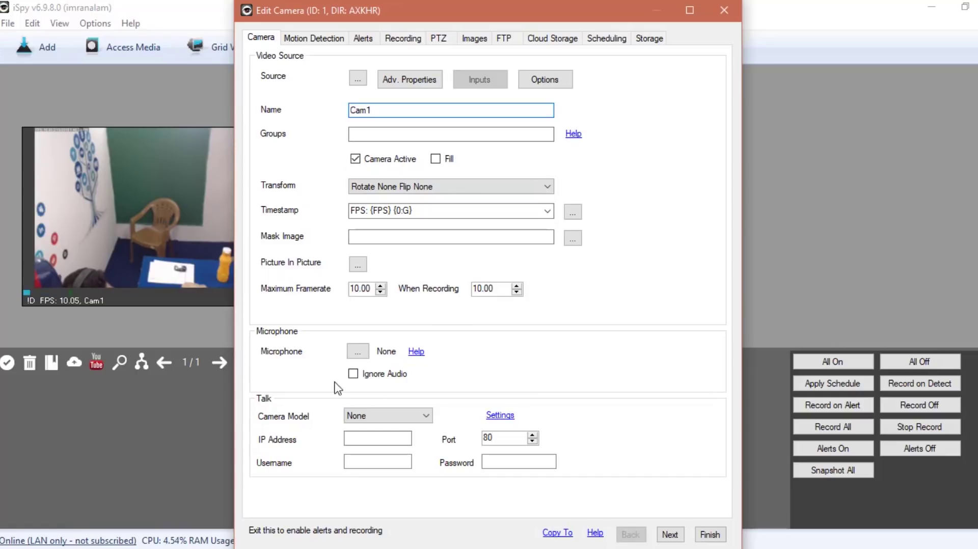
Add a new microphone to the camera, using the local device Microphone (HD Pro Webcam C920).
{"action": "left_click", "coordinate": [358, 352]}
{"action": "left_click", "coordinate": [420, 315]}
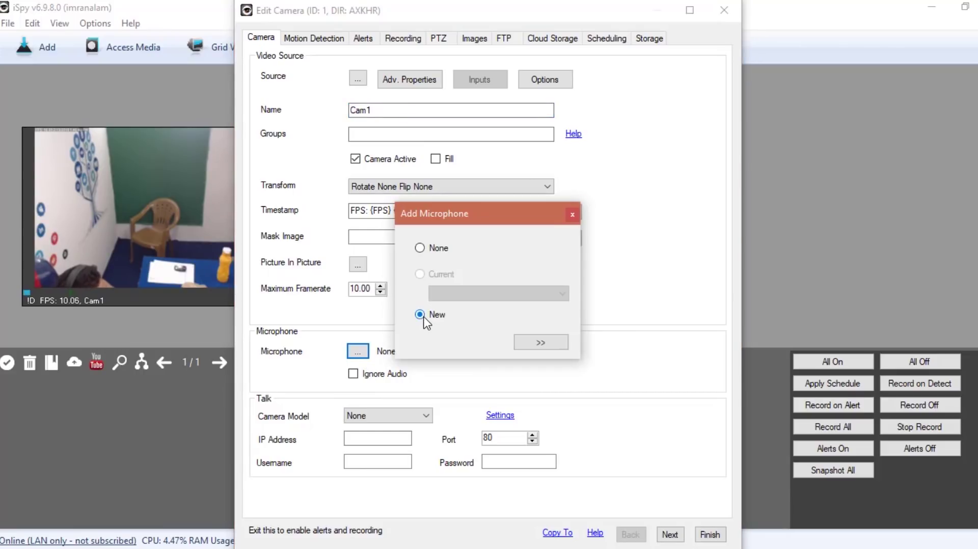
{"action": "left_click", "coordinate": [541, 342]}
{"action": "left_click", "coordinate": [414, 206]}
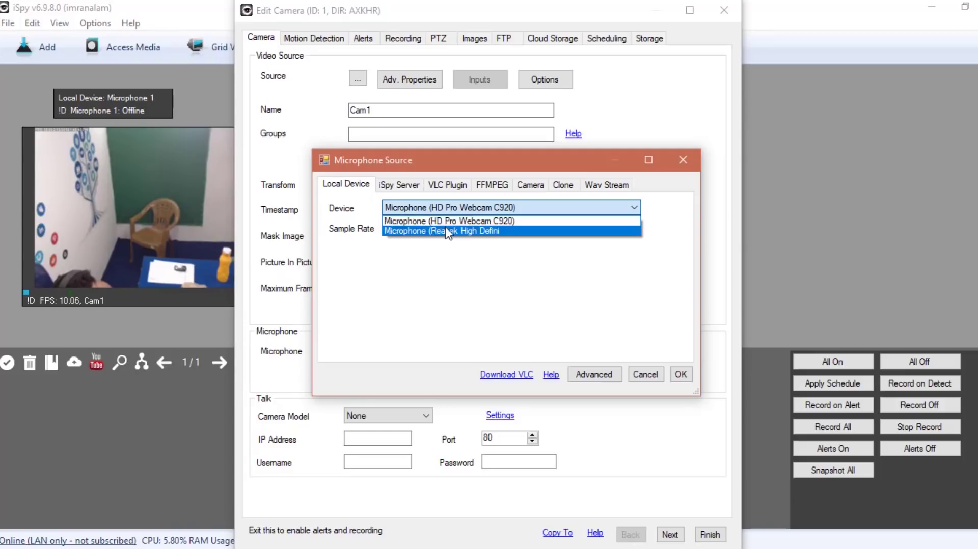
{"action": "left_click", "coordinate": [503, 221]}
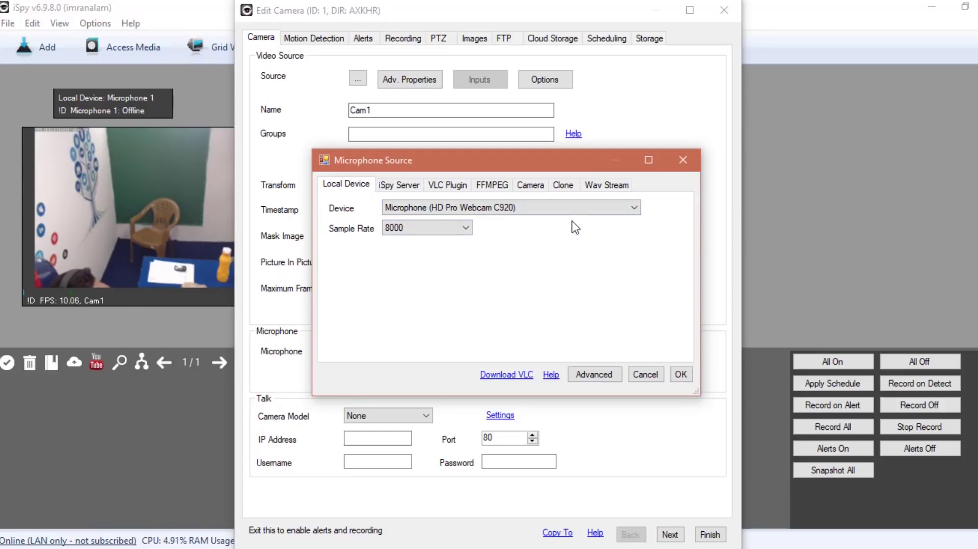
{"action": "left_click", "coordinate": [681, 377]}
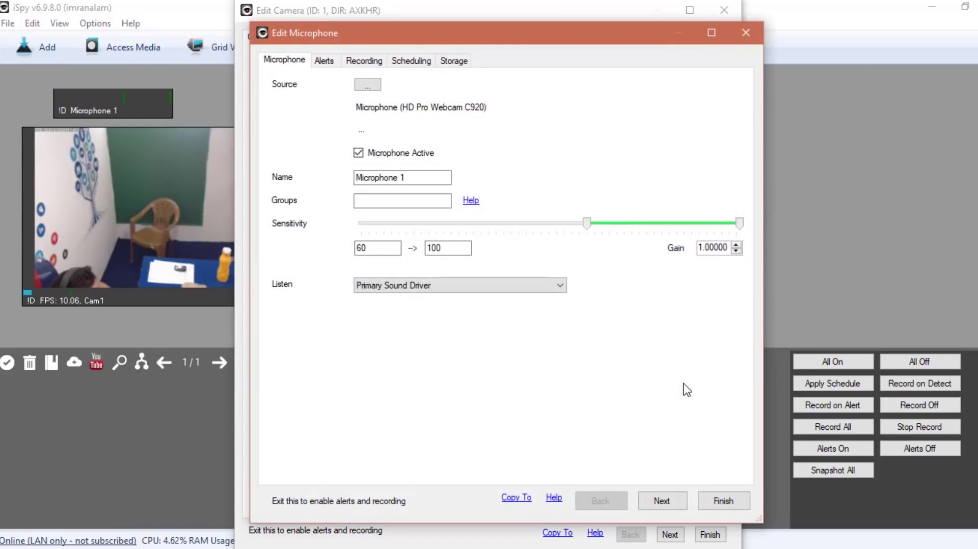
{"action": "left_click", "coordinate": [721, 499]}
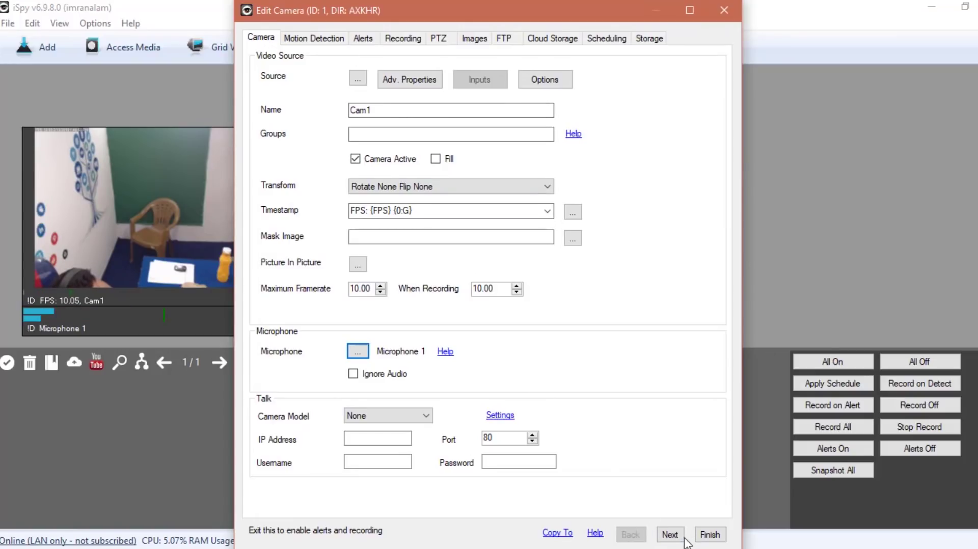
Review the camera's motion detection, alerts, recording, PTZ, images, FTP, cloud storage, scheduling and storage settings.
{"action": "left_click", "coordinate": [668, 533]}
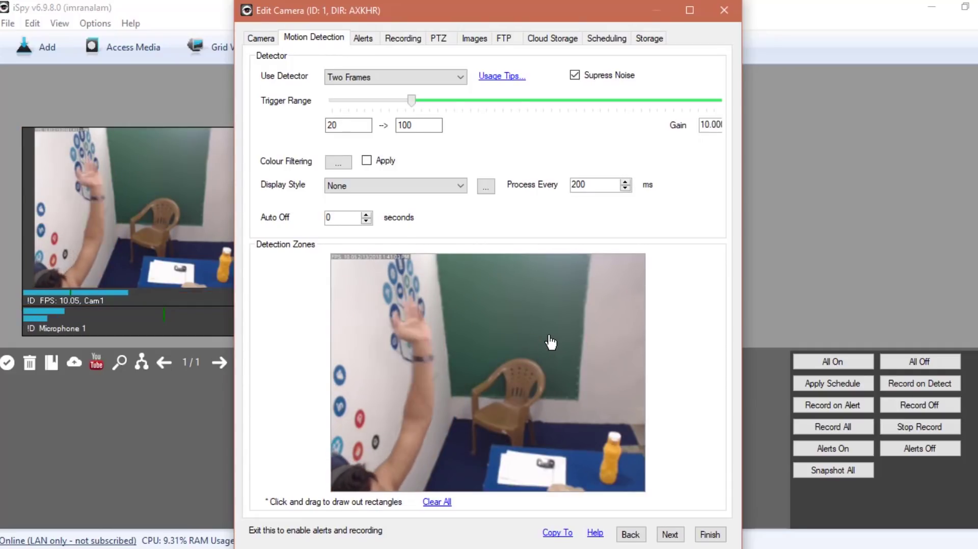
{"action": "left_click", "coordinate": [669, 534]}
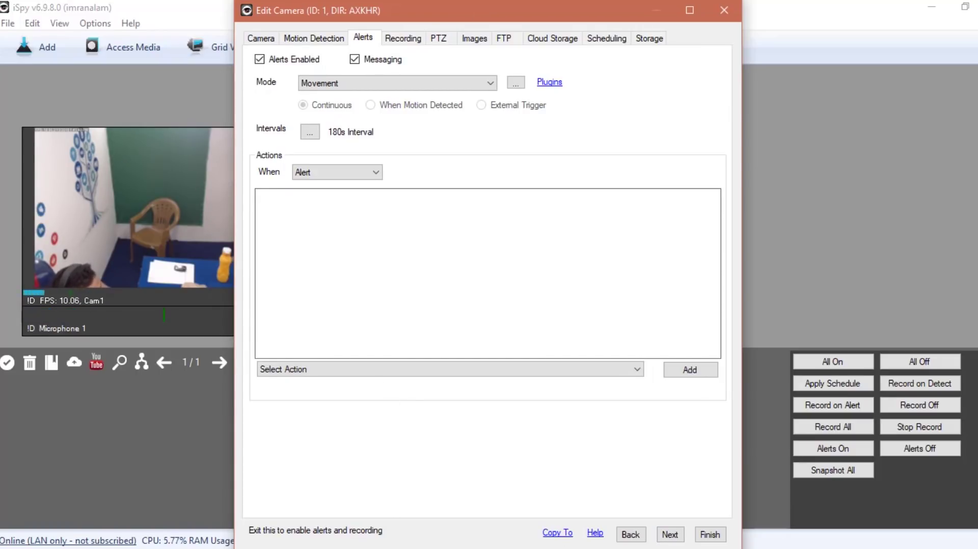
{"action": "left_click", "coordinate": [666, 541]}
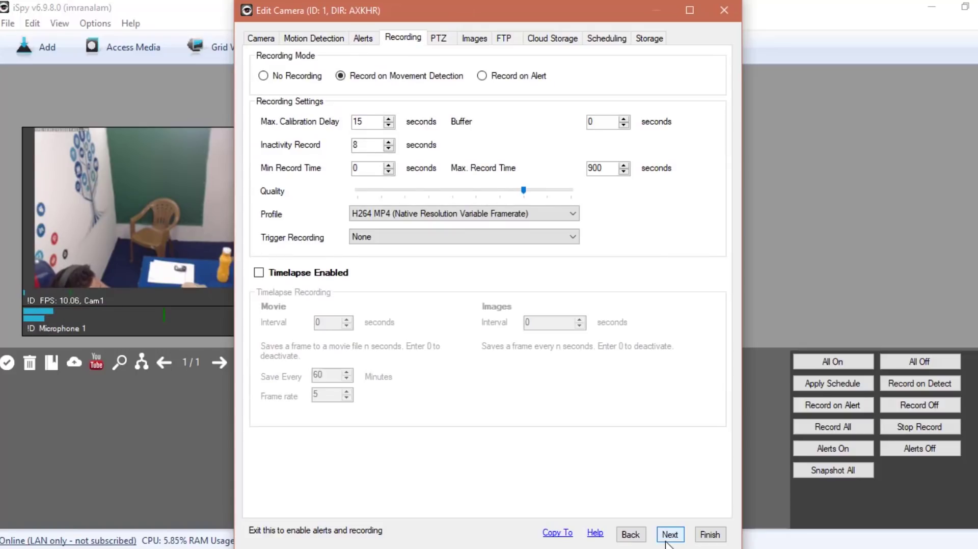
{"action": "left_click", "coordinate": [668, 534]}
{"action": "left_click", "coordinate": [667, 539]}
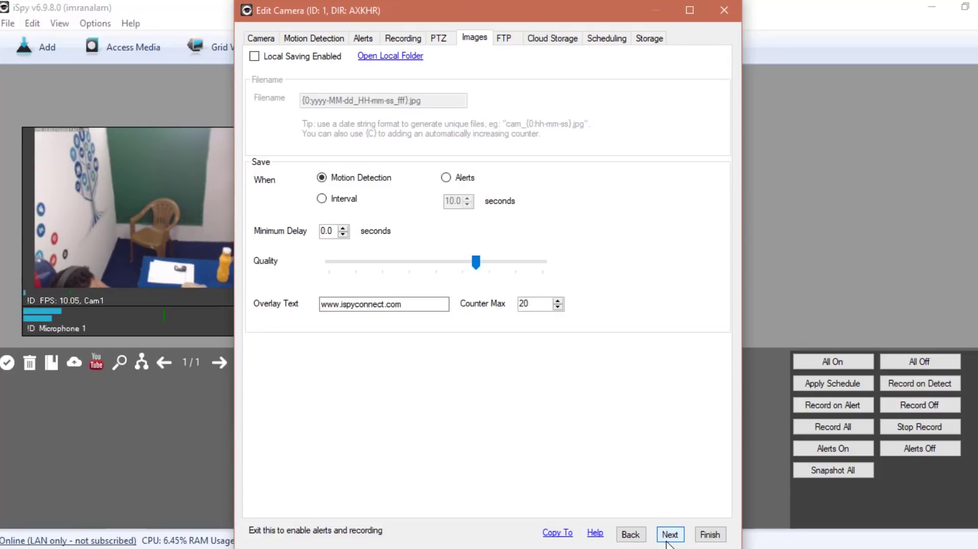
{"action": "left_click", "coordinate": [667, 540]}
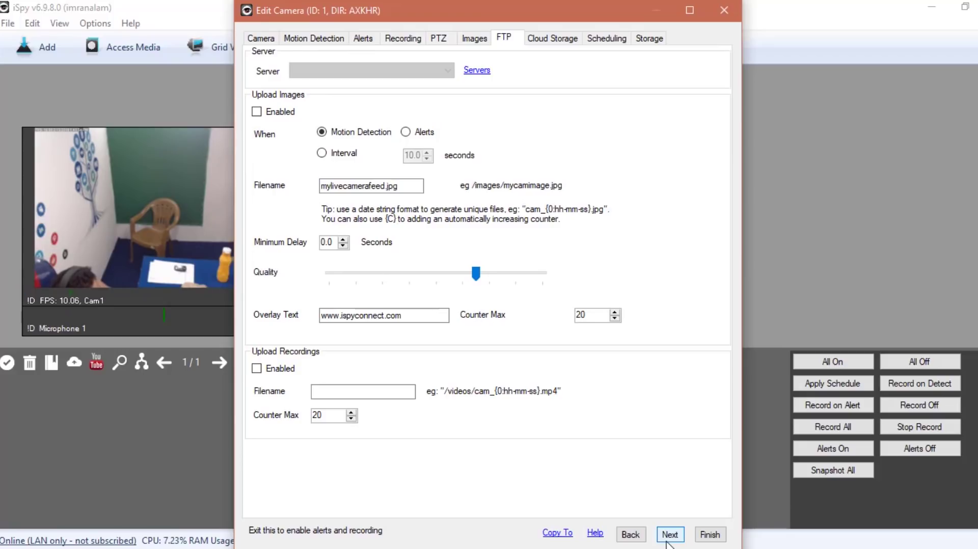
{"action": "left_click", "coordinate": [668, 536]}
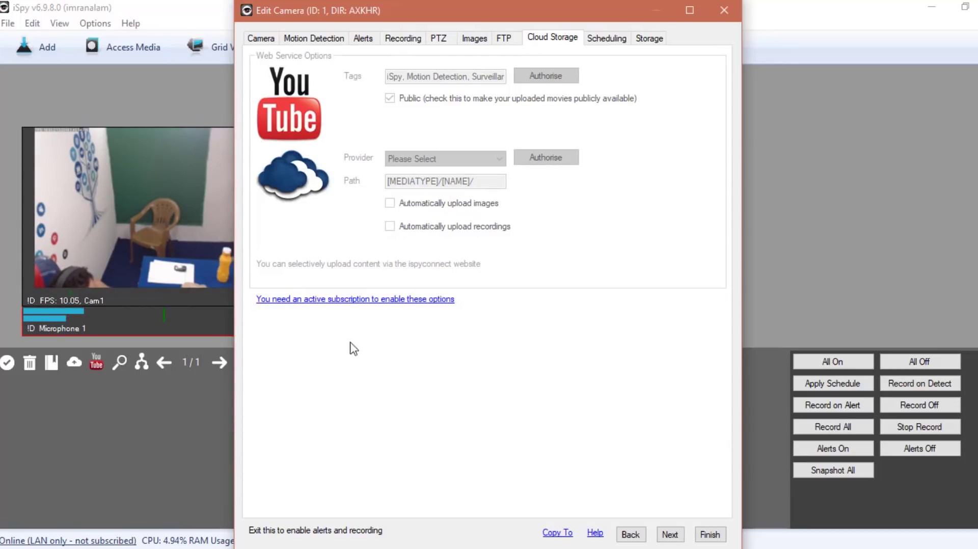
{"action": "left_click", "coordinate": [677, 539]}
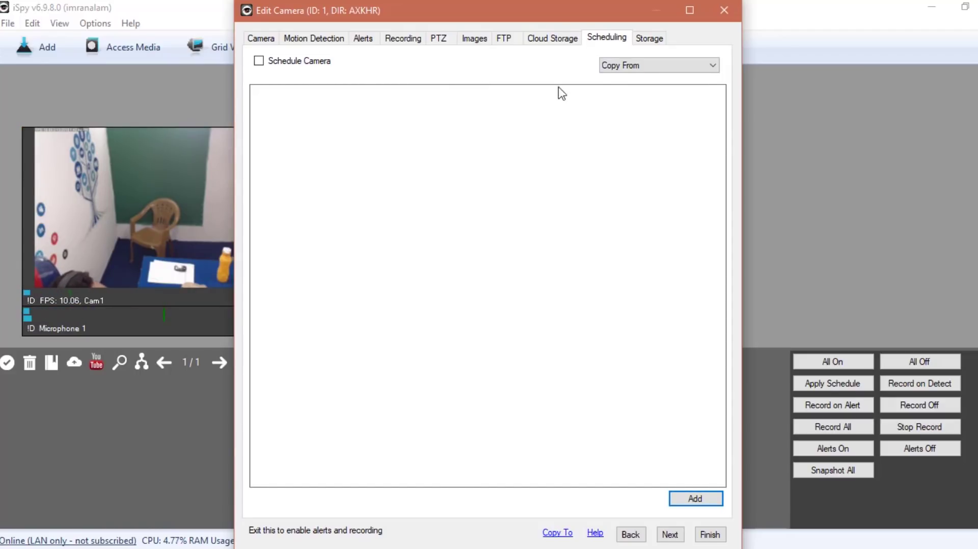
{"action": "left_click", "coordinate": [662, 541]}
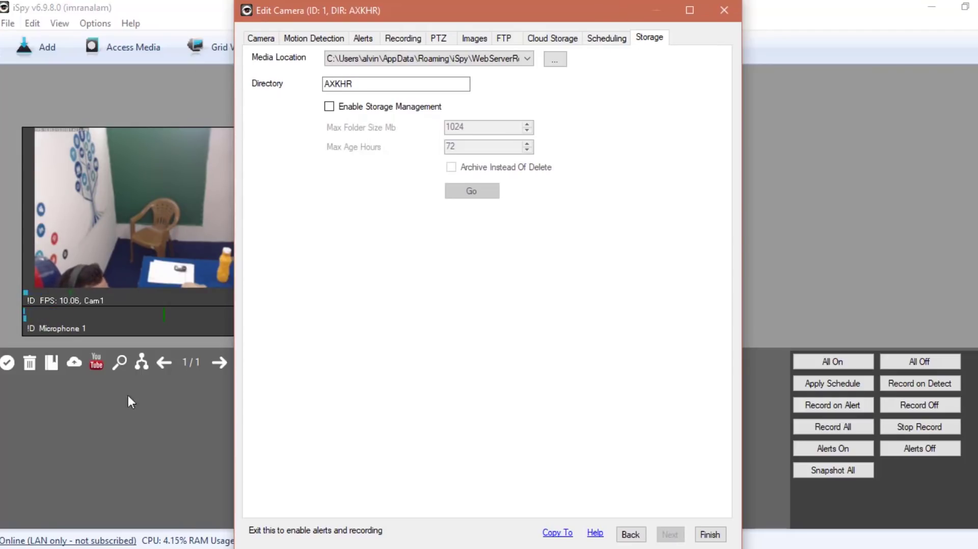
Set Cam1's media location to E:\CCTV\ and finish editing the camera.
{"action": "left_click", "coordinate": [562, 60]}
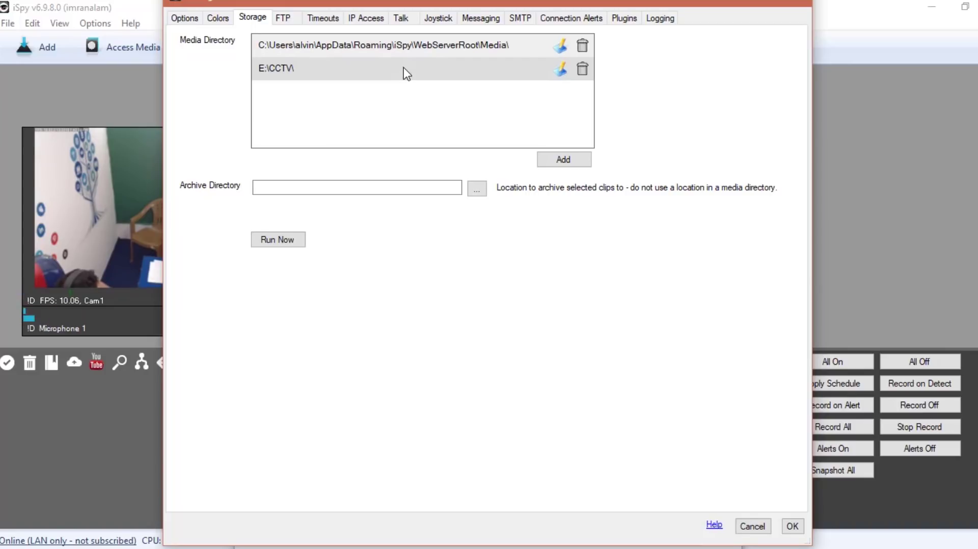
{"action": "left_click", "coordinate": [792, 526]}
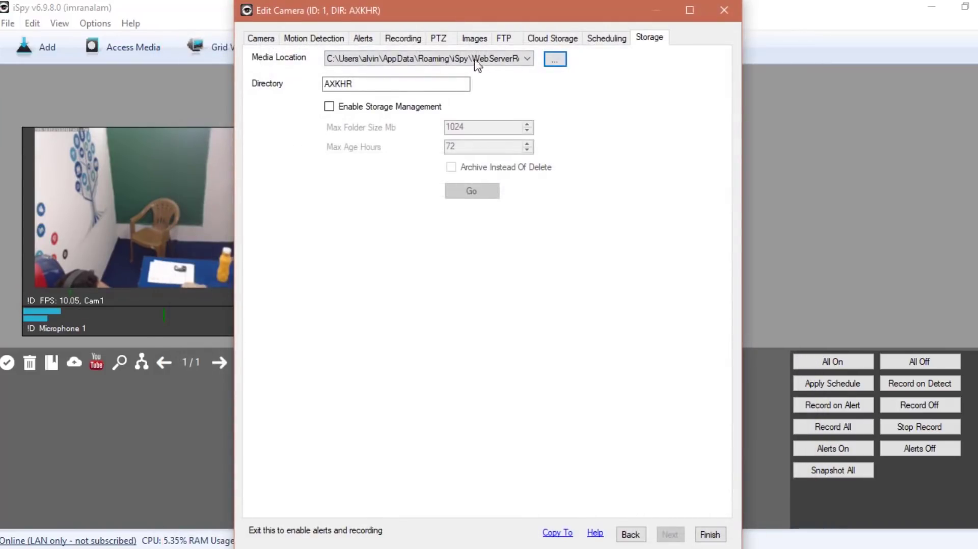
{"action": "left_click", "coordinate": [527, 61]}
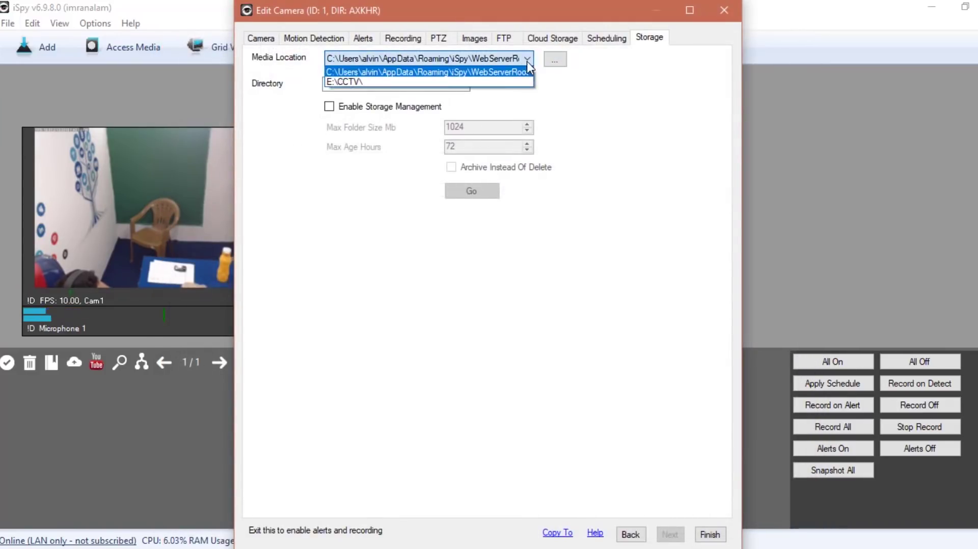
{"action": "left_click", "coordinate": [343, 80]}
{"action": "key", "text": "Return"}
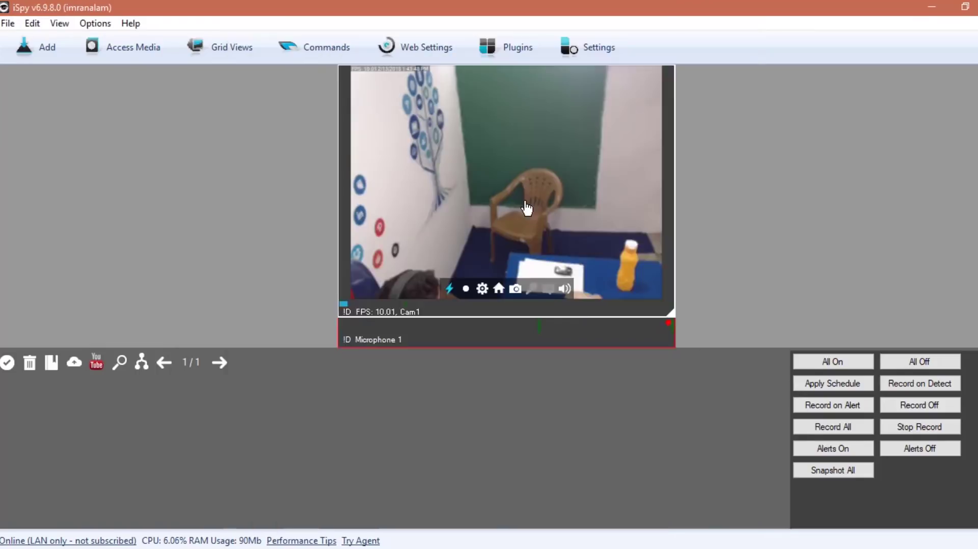
Place Cam1's live view in the corner of the camera area, check it enlarged and start recording from it.
{"action": "left_click_drag", "start_coordinate": [133, 226], "coordinate": [107, 164]}
{"action": "double_click", "coordinate": [107, 164]}
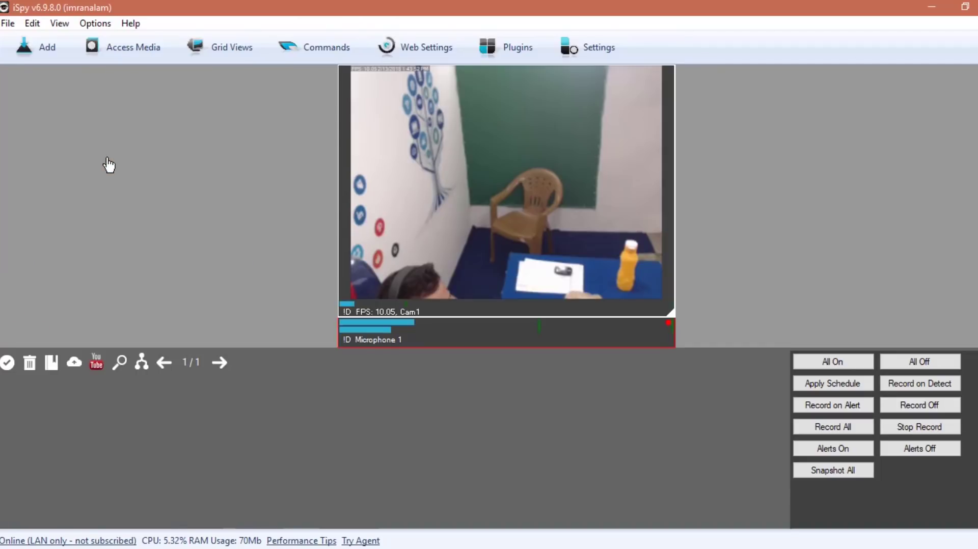
{"action": "double_click", "coordinate": [468, 193]}
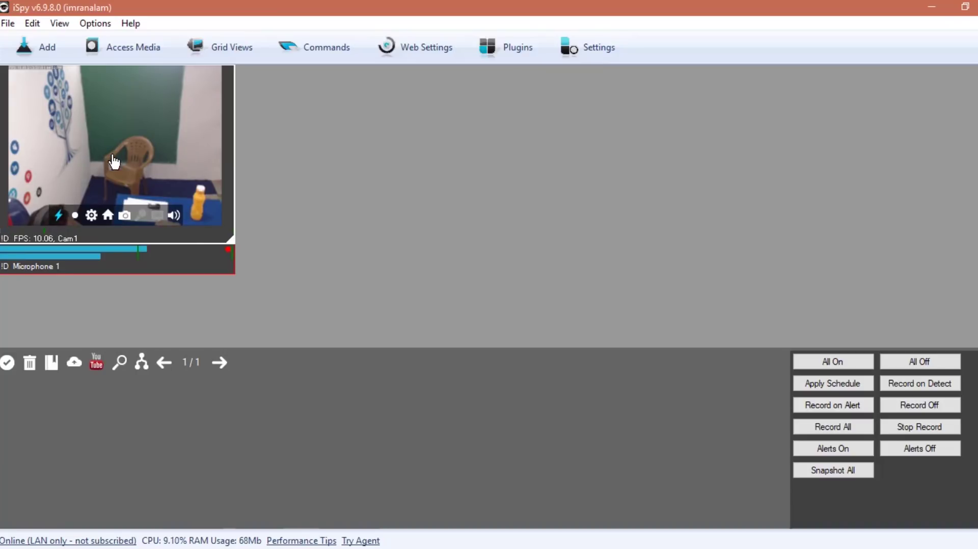
{"action": "left_click", "coordinate": [75, 216]}
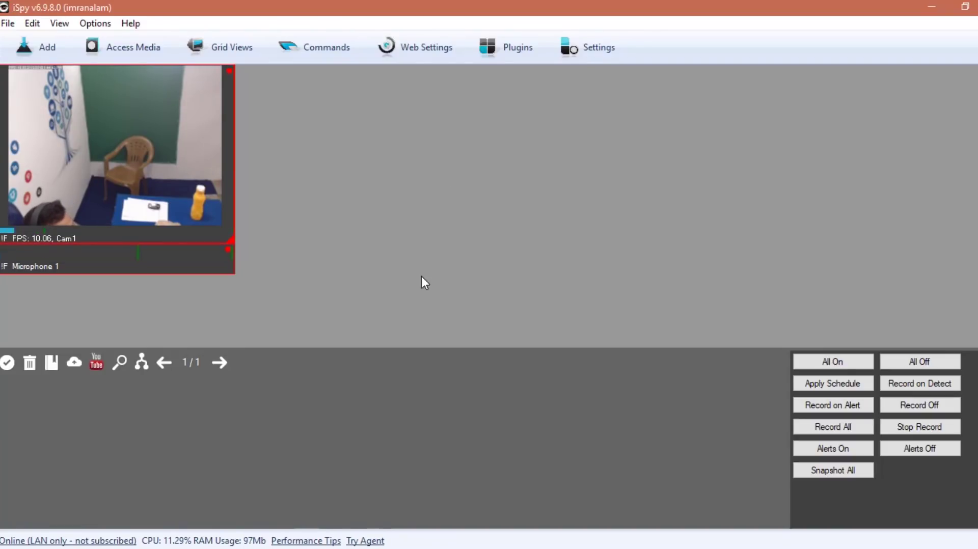
Open the web page for accessing the media from mobile devices.
{"action": "left_click", "coordinate": [141, 48]}
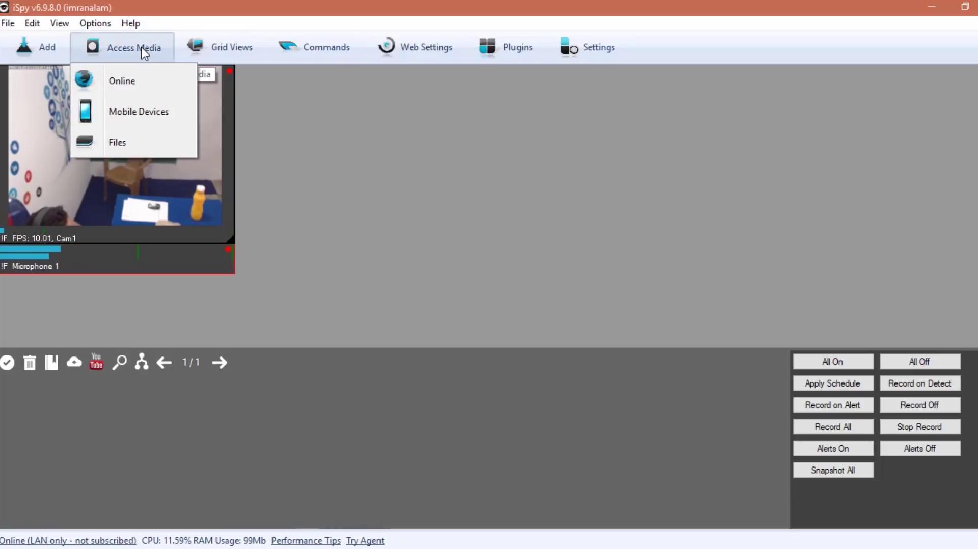
{"action": "left_click", "coordinate": [126, 114]}
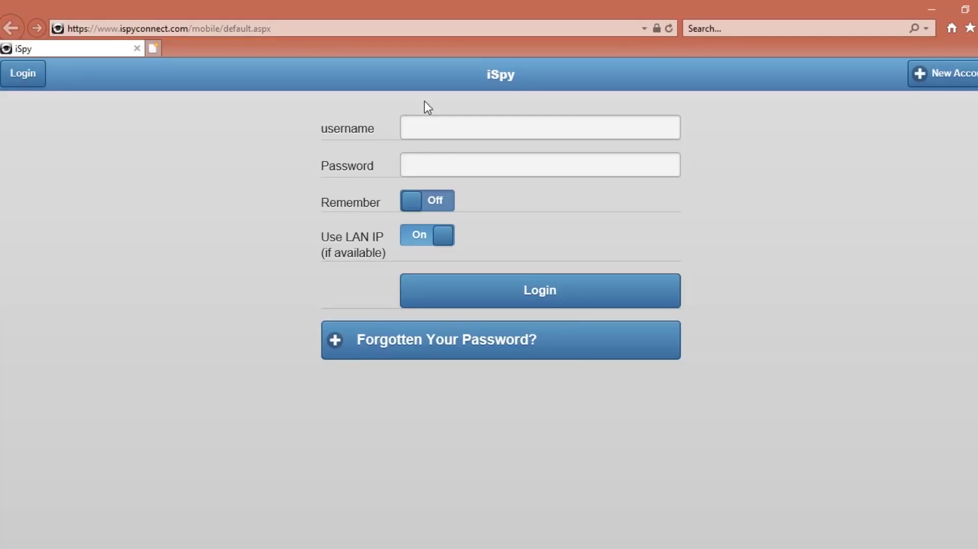
{"action": "left_click", "coordinate": [428, 121]}
{"action": "left_click", "coordinate": [438, 164]}
{"action": "left_click", "coordinate": [430, 124]}
{"action": "left_click", "coordinate": [437, 158]}
{"action": "left_click", "coordinate": [440, 128]}
{"action": "left_click", "coordinate": [454, 160]}
{"action": "left_click", "coordinate": [456, 131]}
{"action": "left_click", "coordinate": [463, 160]}
{"action": "left_click", "coordinate": [471, 133]}
{"action": "left_click", "coordinate": [473, 156]}
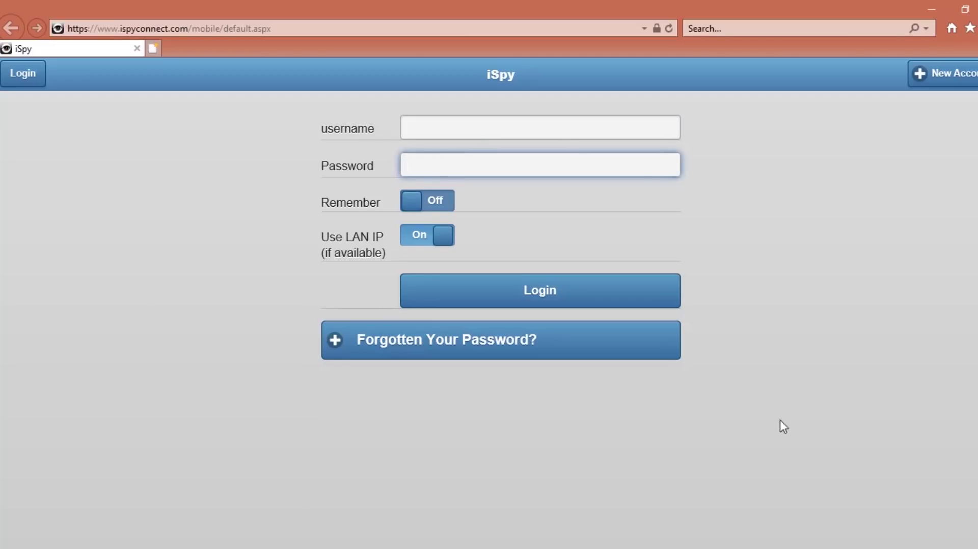
{"action": "left_click", "coordinate": [952, 127]}
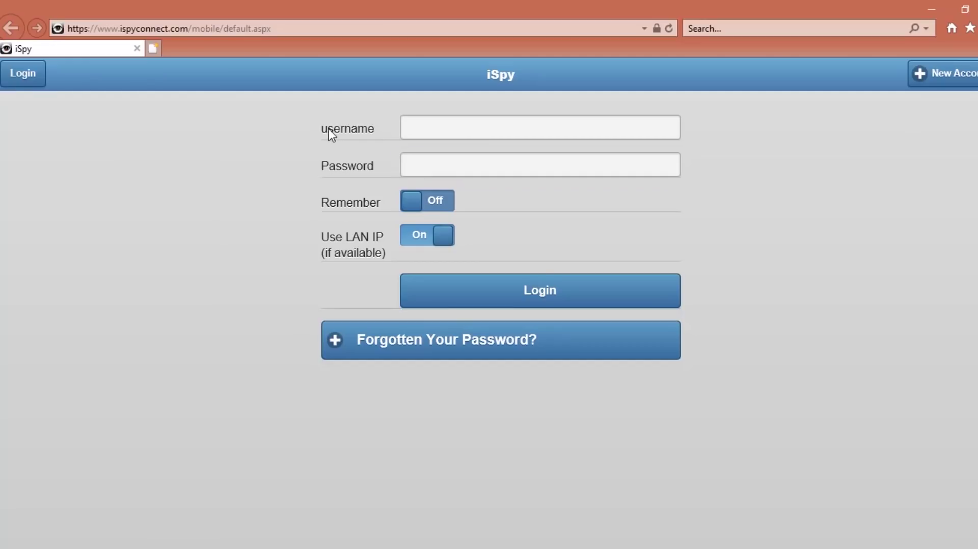
{"action": "left_click", "coordinate": [437, 124]}
{"action": "left_click", "coordinate": [464, 170]}
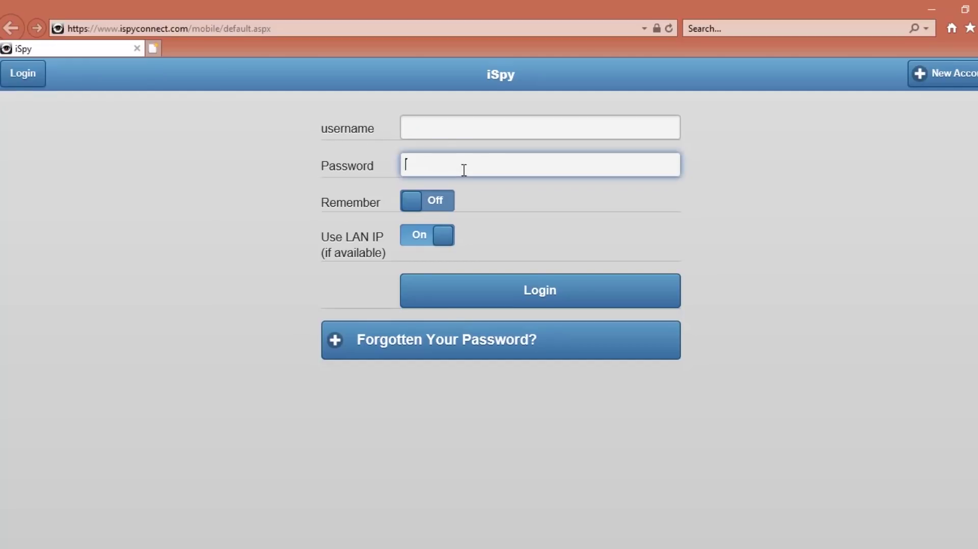
{"action": "left_click", "coordinate": [437, 127]}
{"action": "left_click", "coordinate": [435, 167]}
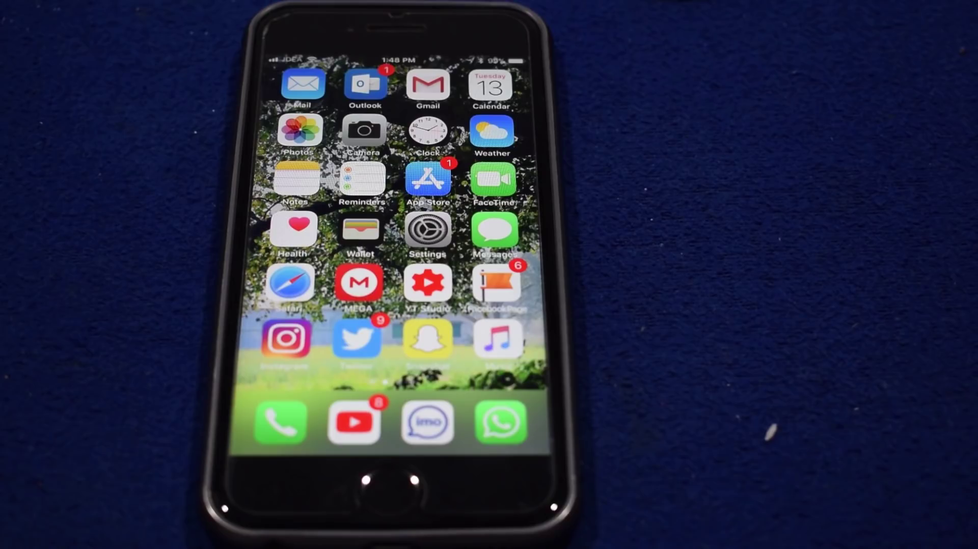
{"action": "left_click_drag", "start_coordinate": [524, 204], "coordinate": [387, 168]}
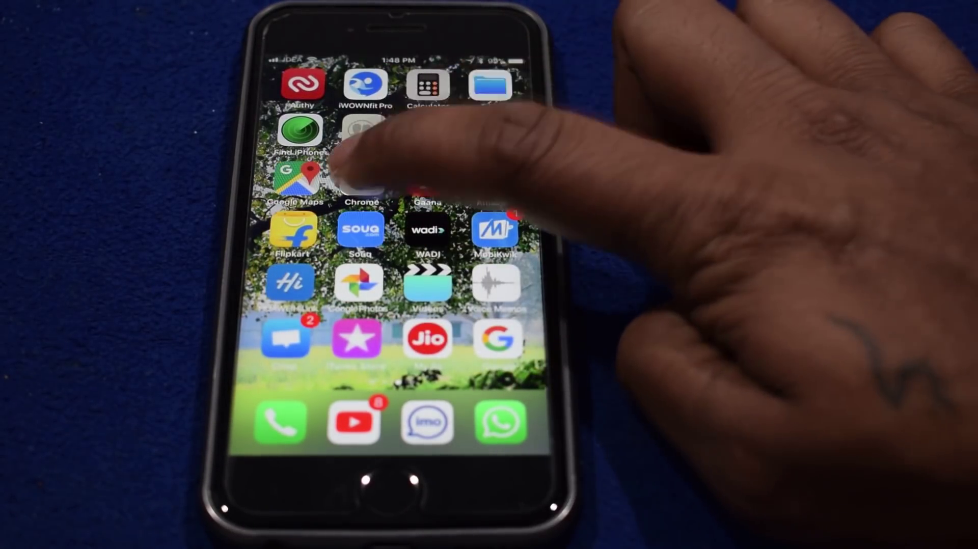
{"action": "left_click", "coordinate": [362, 180]}
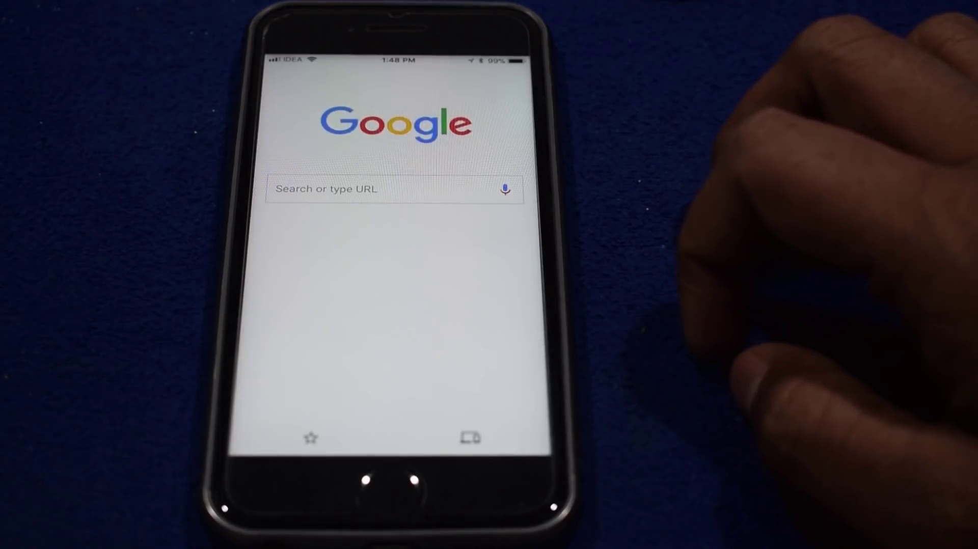
{"action": "left_click", "coordinate": [387, 189]}
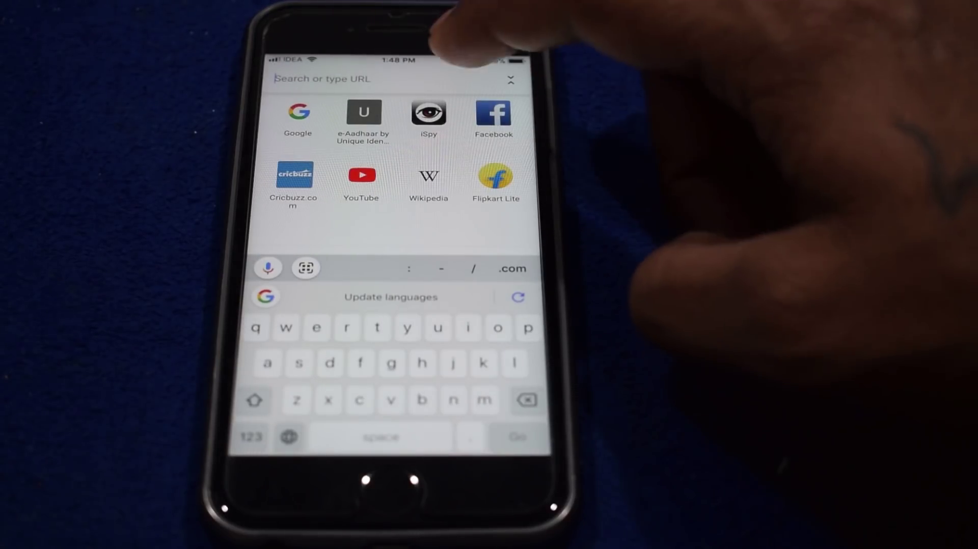
{"action": "type", "text": "www."}
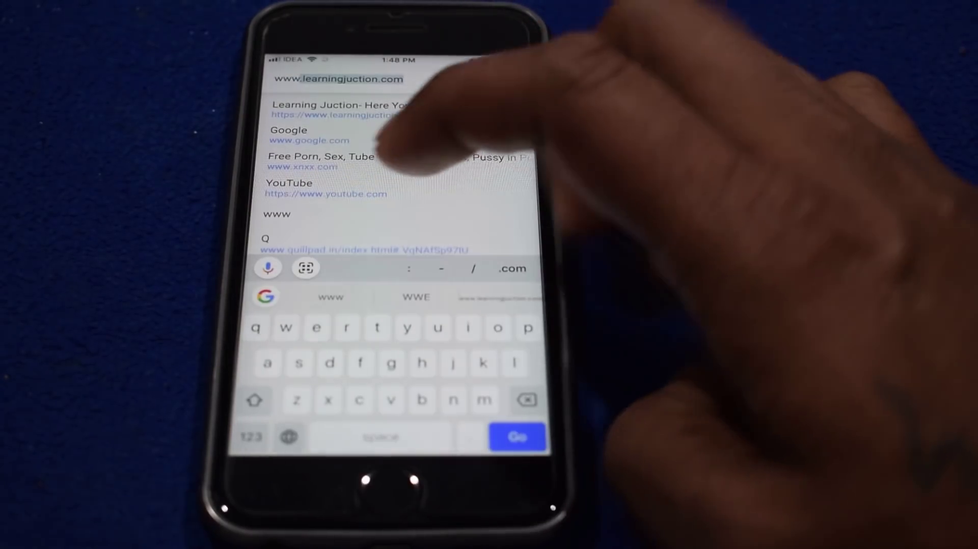
{"action": "type", "text": "isp"}
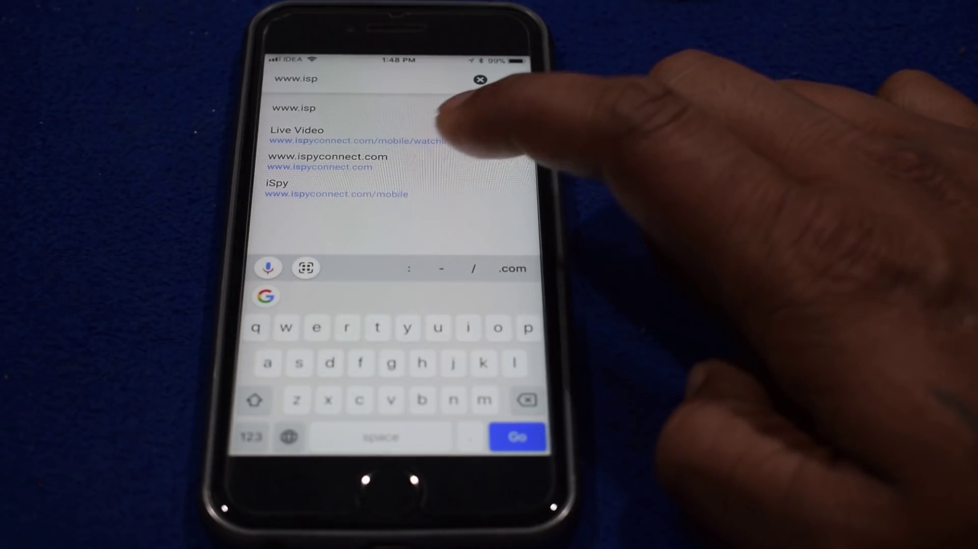
{"action": "left_click", "coordinate": [402, 157]}
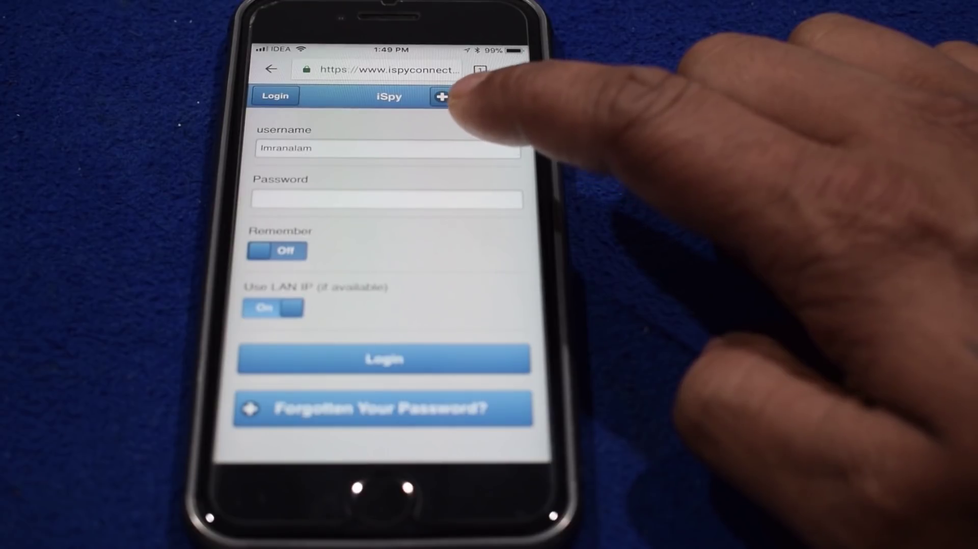
Log in to the iSpy mobile page with the account password and the Remember option turned on.
{"action": "left_click", "coordinate": [387, 199]}
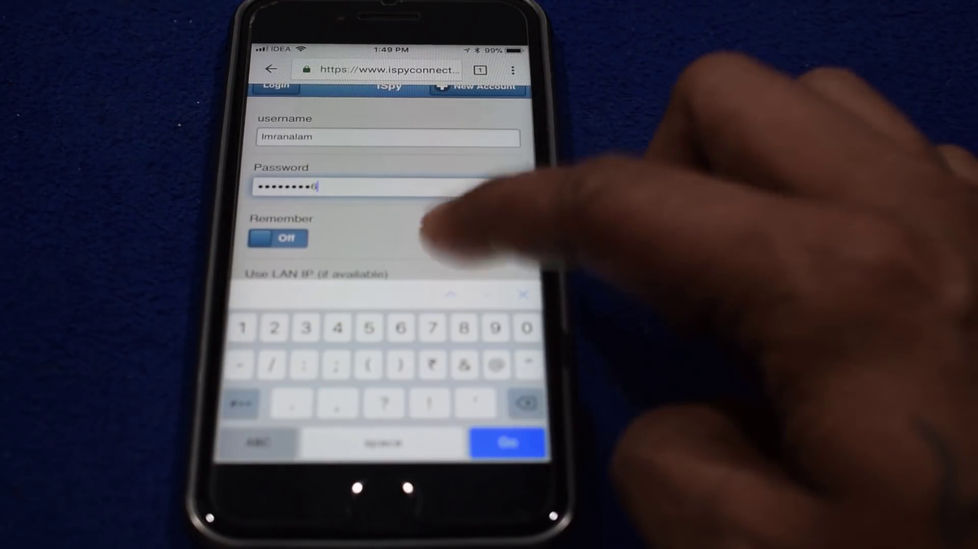
{"action": "left_click", "coordinate": [525, 294]}
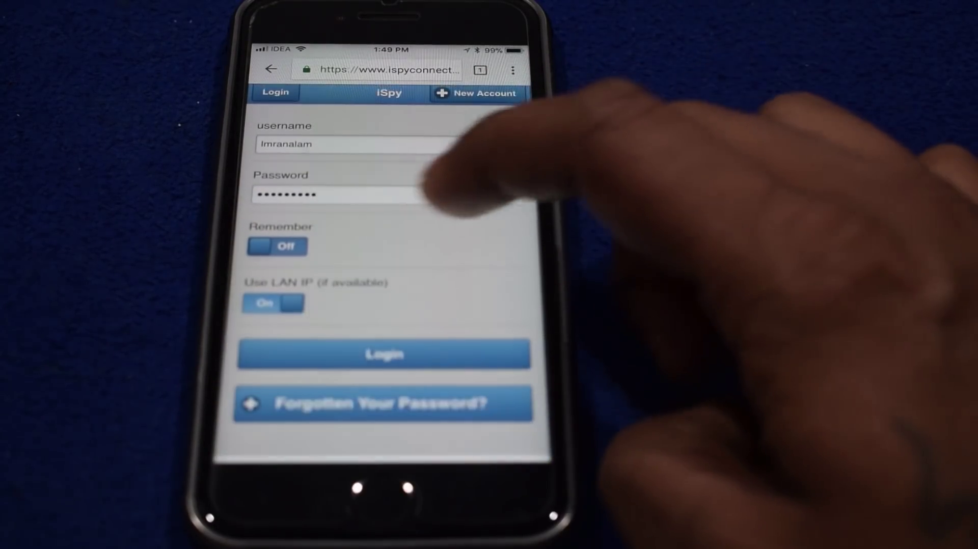
{"action": "left_click", "coordinate": [278, 246]}
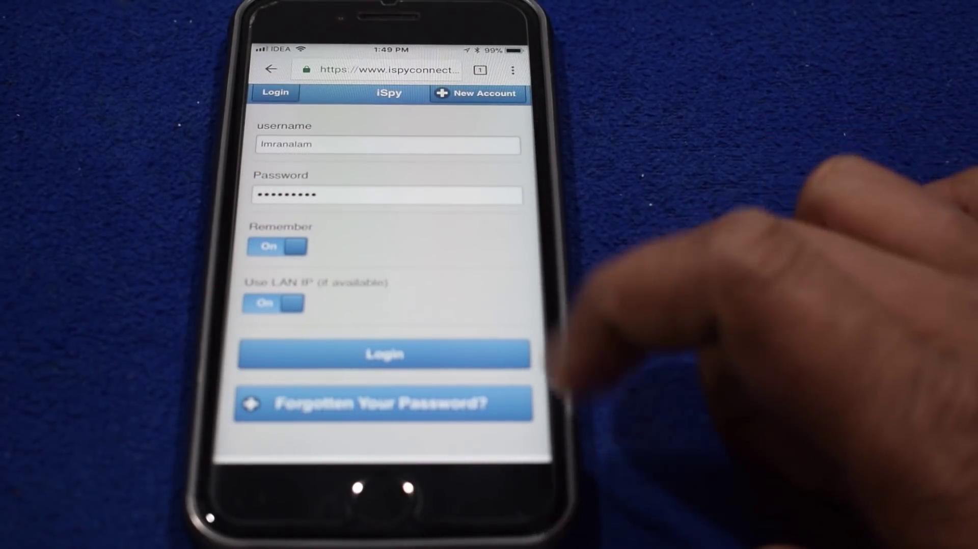
{"action": "left_click", "coordinate": [448, 352]}
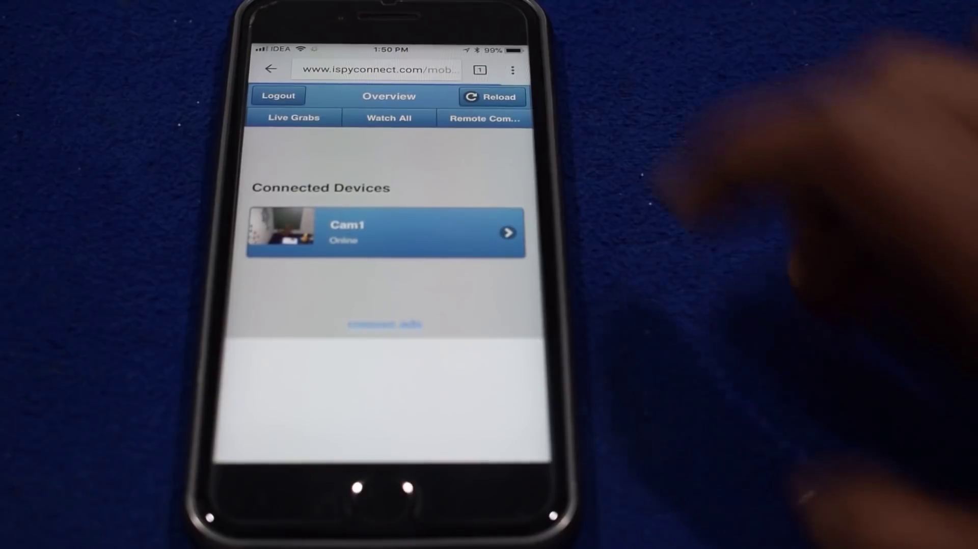